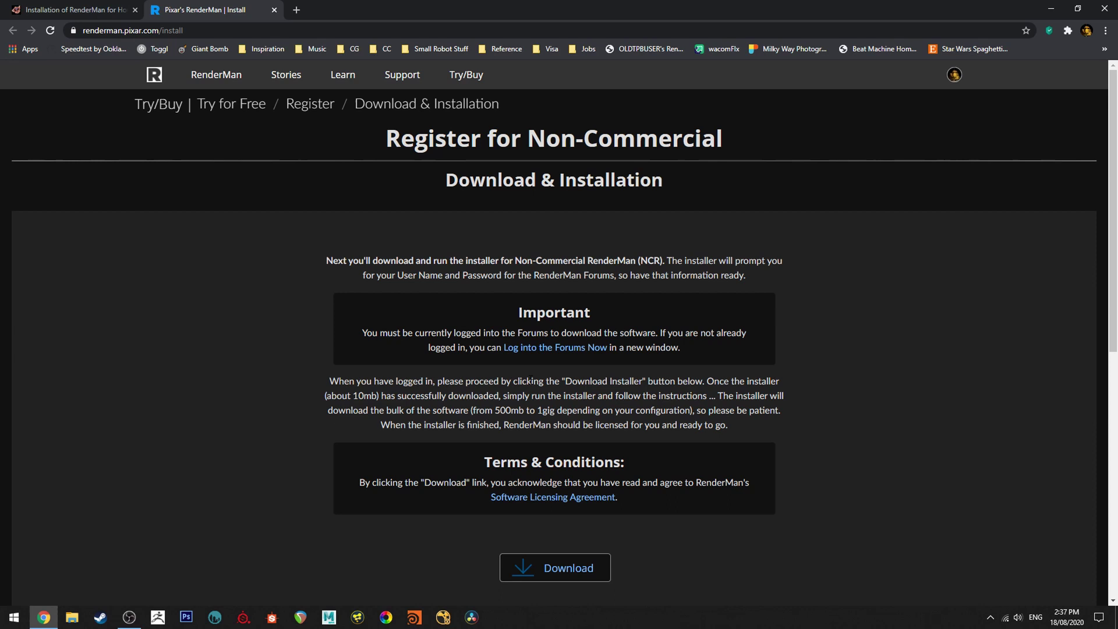
Switch the browser to the 'Installation of RenderMan for Houdini' guide page.
{"action": "left_click", "coordinate": [82, 10]}
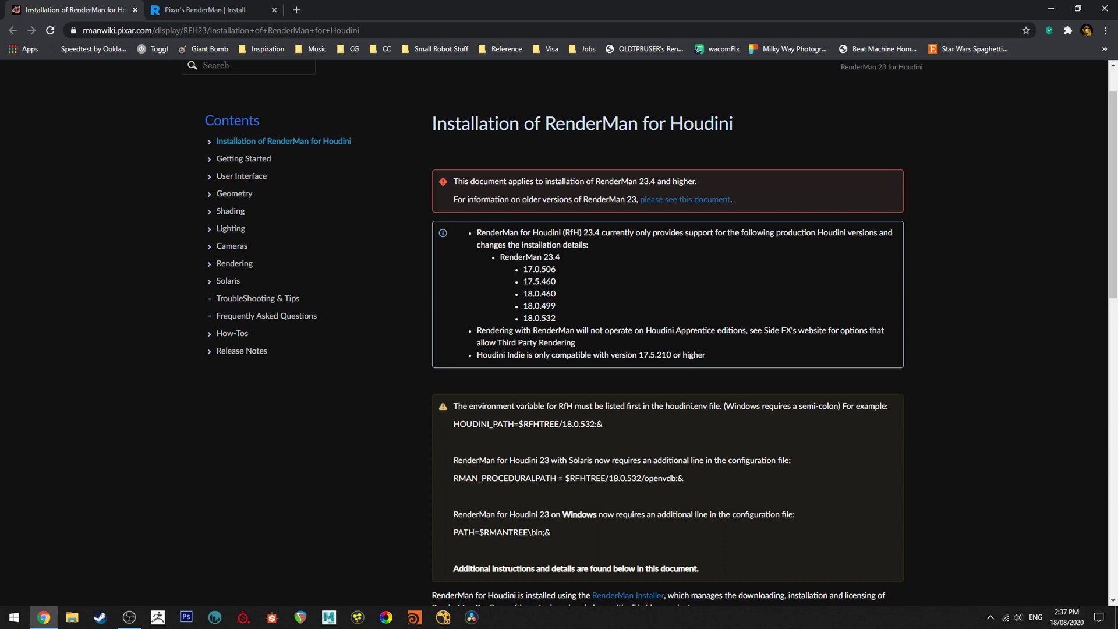
Highlight RenderMan version 23.4 and the list of supported Houdini versions.
{"action": "left_click_drag", "start_coordinate": [583, 233], "coordinate": [599, 233]}
{"action": "left_click", "coordinate": [604, 243]}
{"action": "left_click_drag", "start_coordinate": [521, 267], "coordinate": [567, 314]}
{"action": "left_click", "coordinate": [566, 313]}
Confirm Houdini 18.0.460 is among the five supported versions, then bring up the houdini18.0 folder.
{"action": "left_click_drag", "start_coordinate": [523, 293], "coordinate": [555, 294]}
{"action": "left_click_drag", "start_coordinate": [584, 233], "coordinate": [600, 233]}
{"action": "left_click_drag", "start_coordinate": [524, 293], "coordinate": [556, 293]}
{"action": "left_click", "coordinate": [555, 294]}
{"action": "left_click_drag", "start_coordinate": [557, 318], "coordinate": [520, 269]}
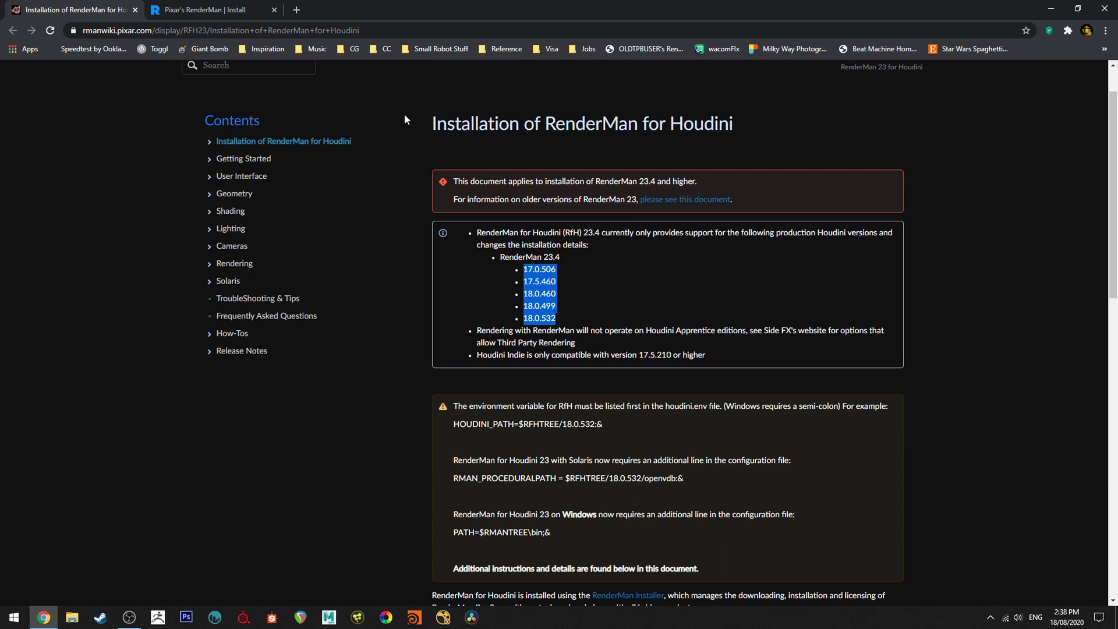
{"action": "key", "text": "alt+Tab"}
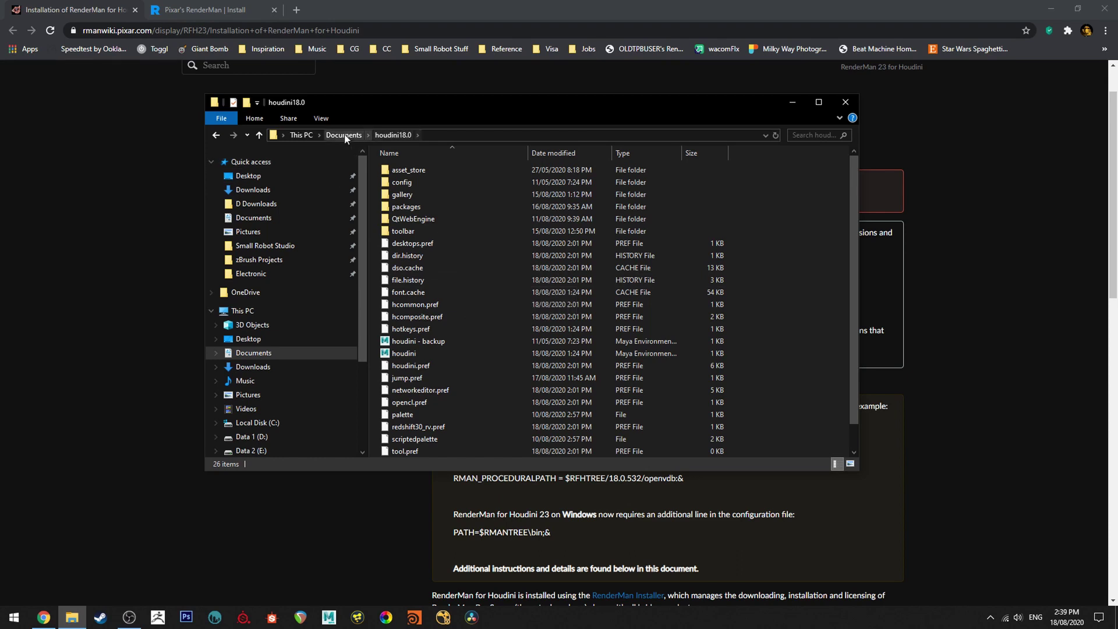
Open 'houdini - backup.env' from the houdini18.0 folder in Notepad++.
{"action": "left_click", "coordinate": [412, 354]}
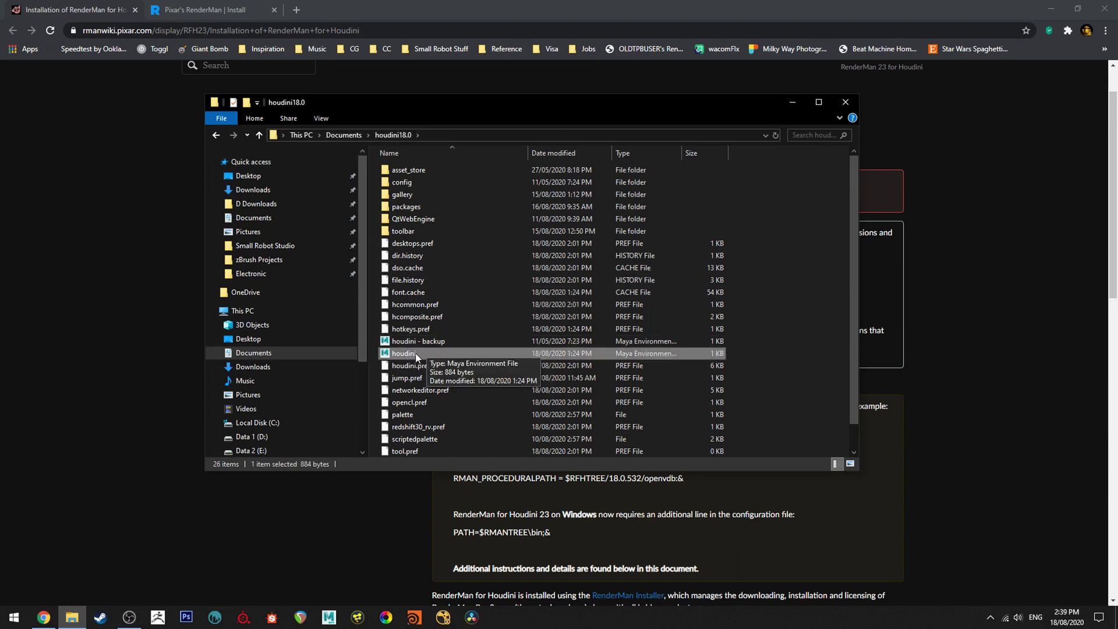
{"action": "left_click", "coordinate": [433, 342]}
{"action": "right_click", "coordinate": [433, 341]}
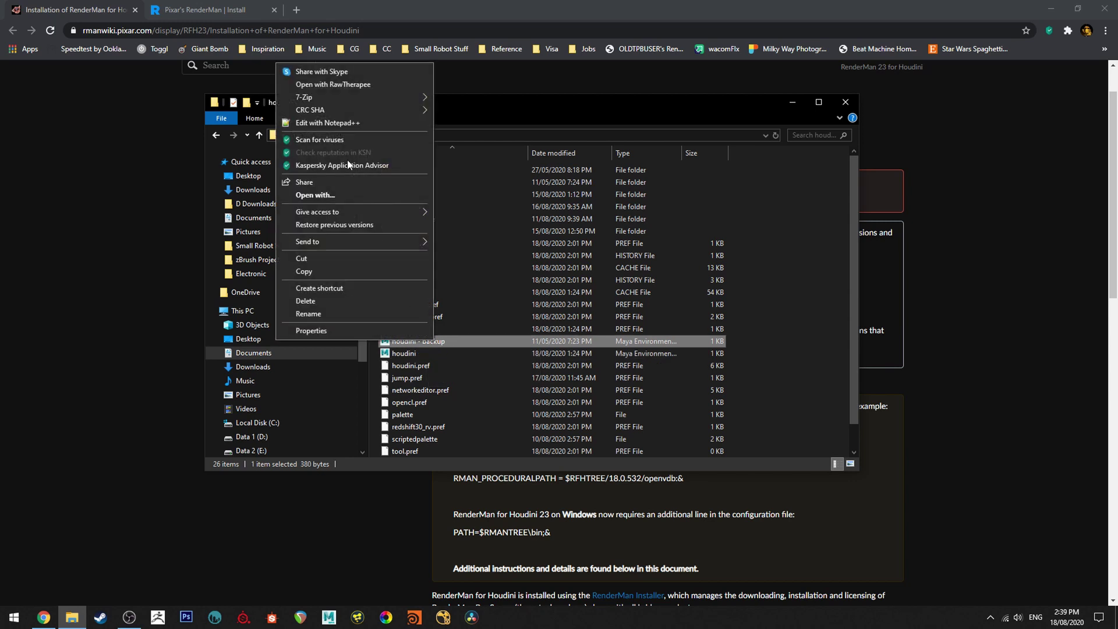
{"action": "left_click", "coordinate": [343, 123]}
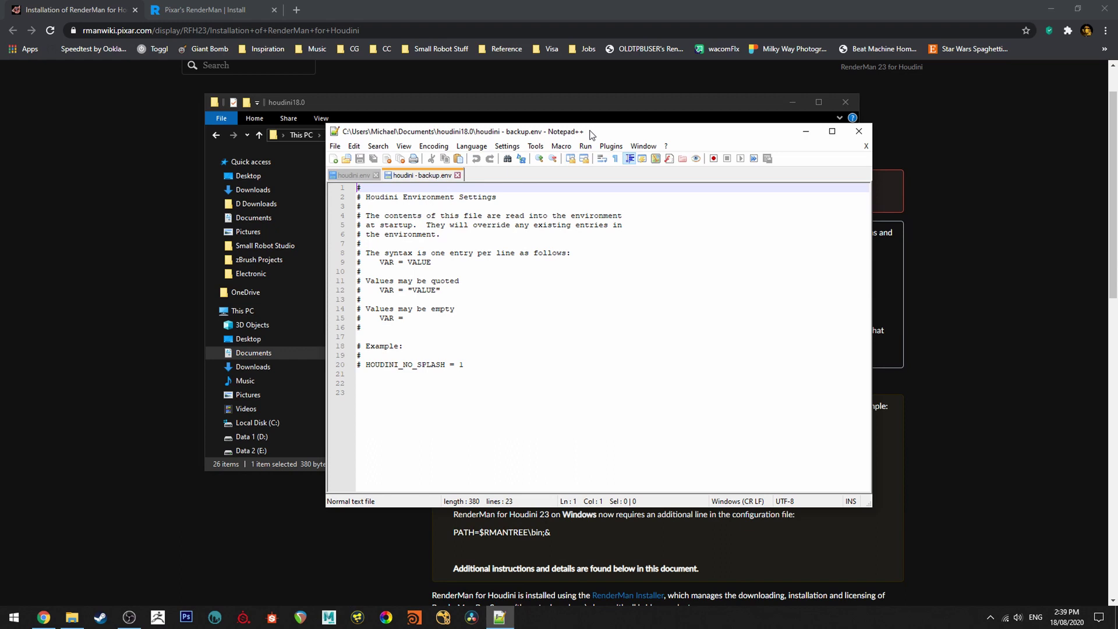
Show the existing houdini.env in Notepad++ and shift the editor window left.
{"action": "left_click", "coordinate": [358, 175]}
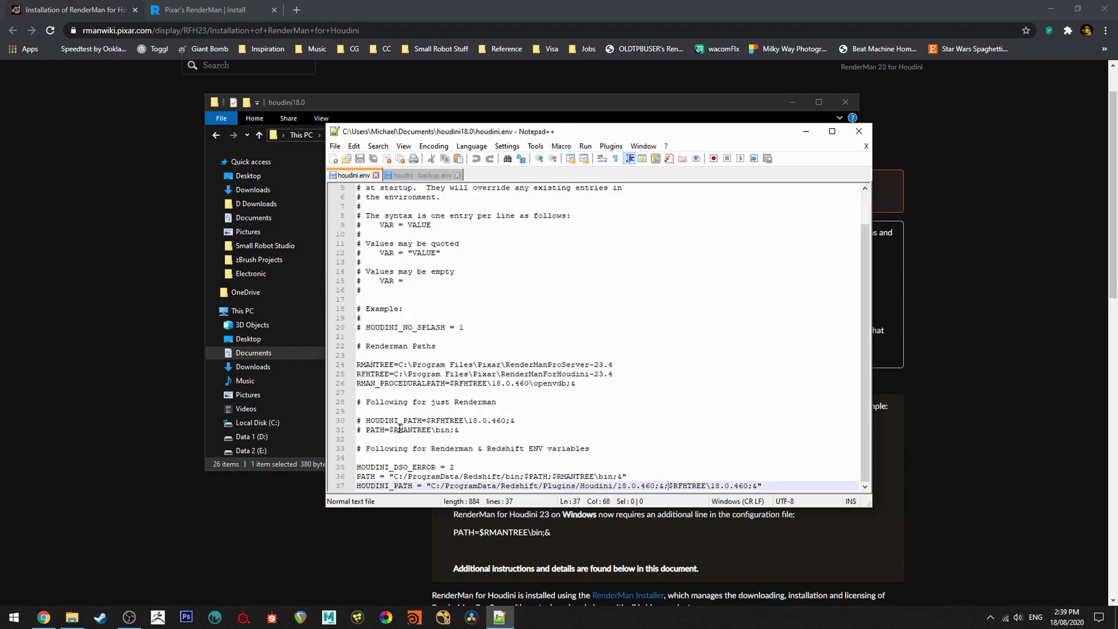
{"action": "left_click_drag", "start_coordinate": [743, 137], "coordinate": [640, 134]}
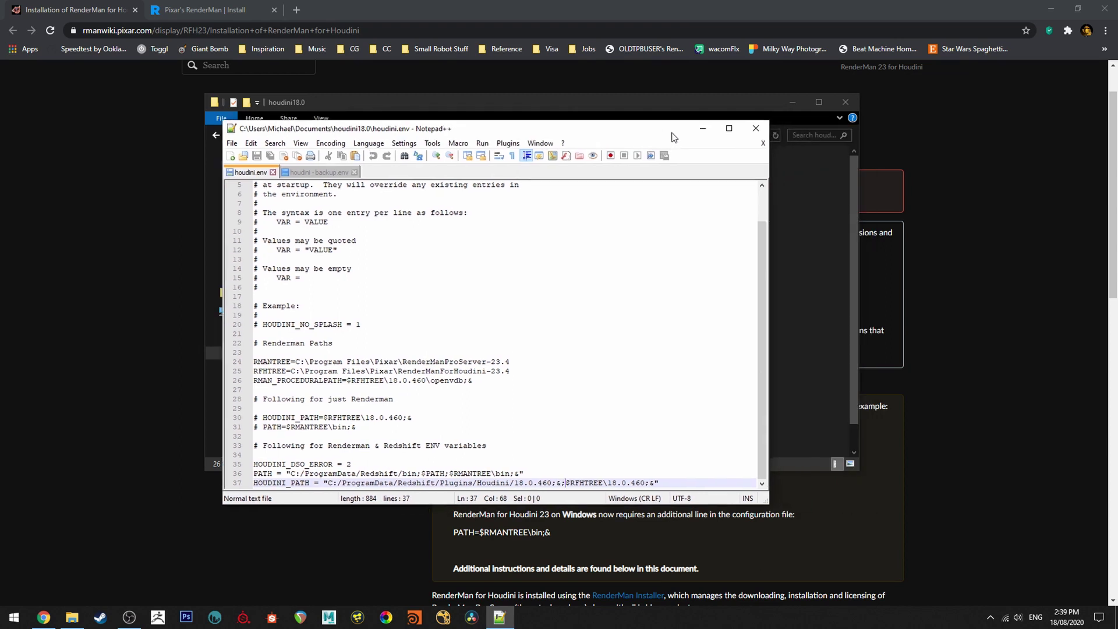
Back in the installation guide, scroll to the Linux, Windows and OS X houdini.env examples.
{"action": "key", "text": "alt+Tab"}
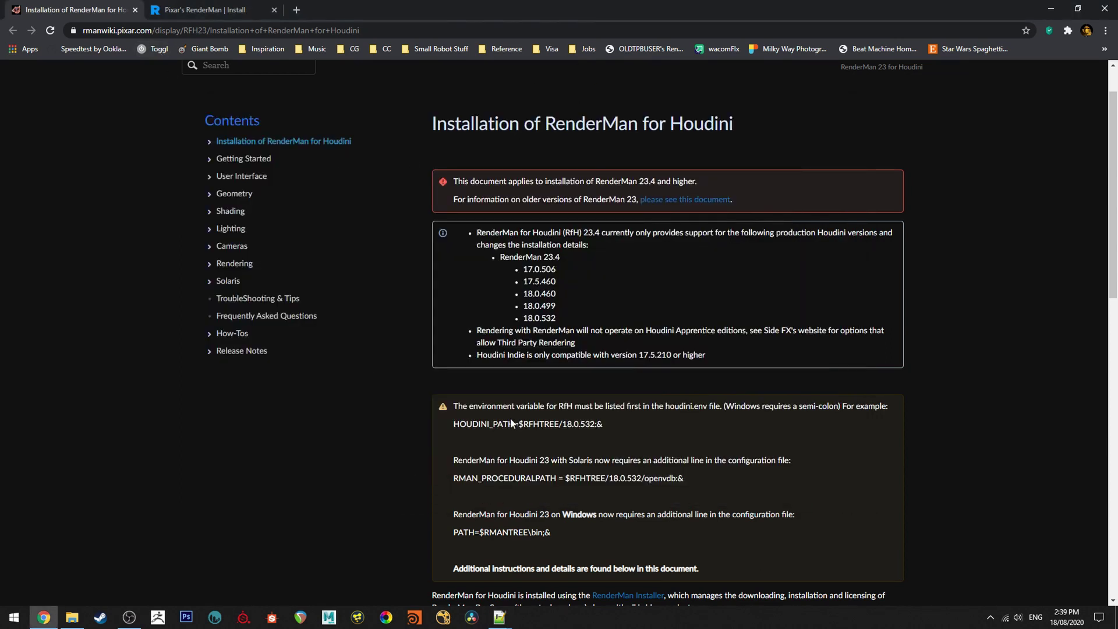
{"action": "scroll", "coordinate": [488, 369], "scroll_direction": "down", "scroll_amount": 5}
{"action": "scroll", "coordinate": [506, 328], "scroll_direction": "down", "scroll_amount": 5}
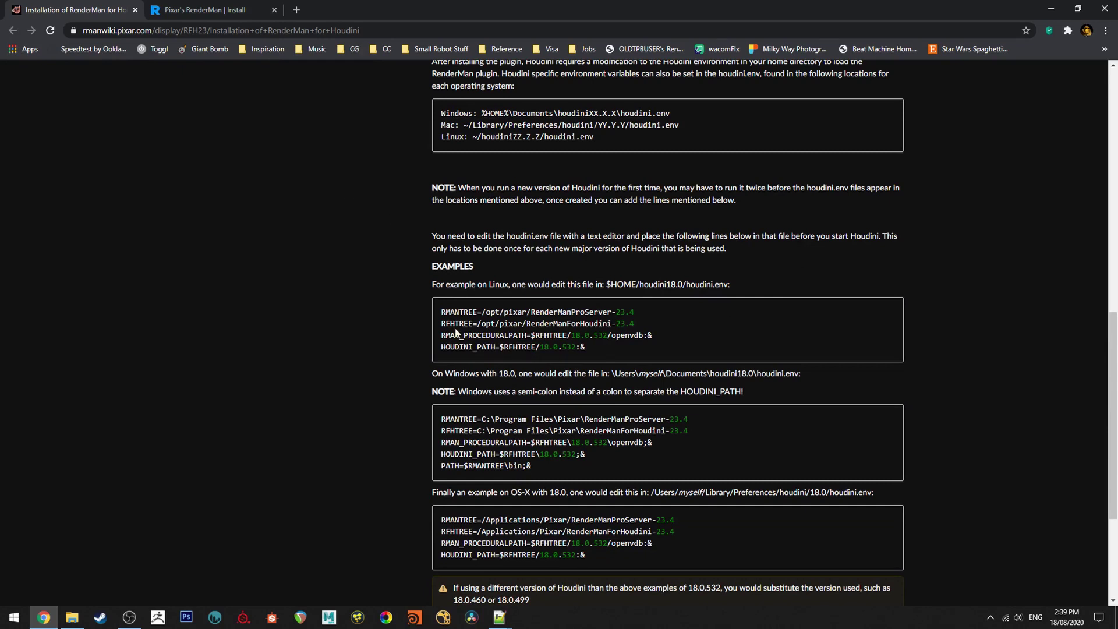
{"action": "scroll", "coordinate": [343, 286], "scroll_direction": "down", "scroll_amount": 2}
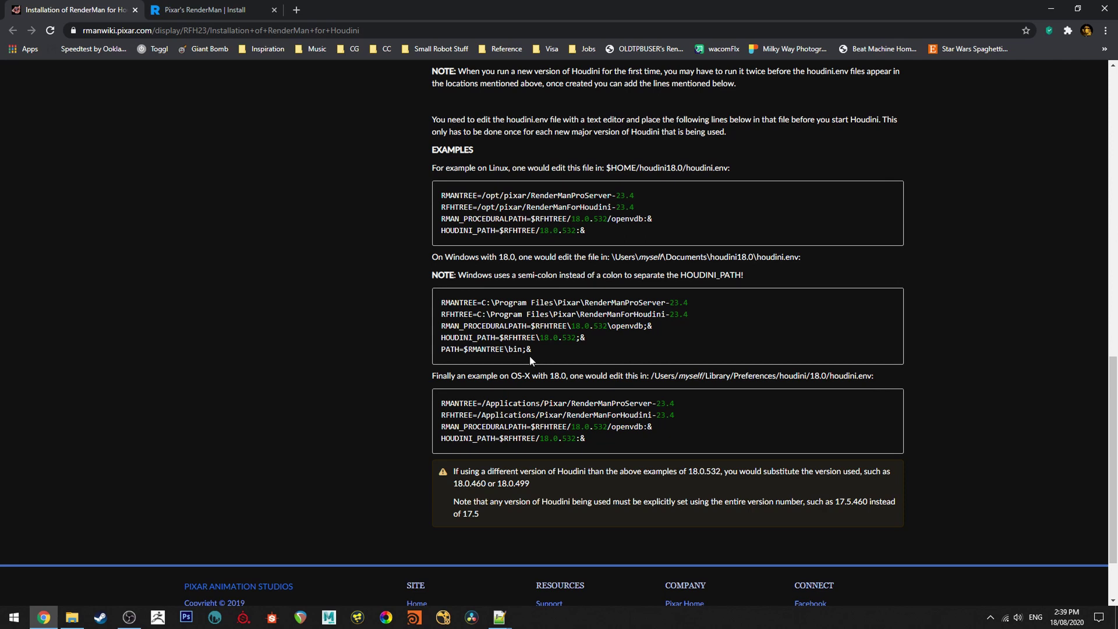
Copy the Windows houdini.env example block and paste its five lines at line 22.
{"action": "left_click_drag", "start_coordinate": [456, 275], "coordinate": [600, 371]}
{"action": "left_click_drag", "start_coordinate": [536, 358], "coordinate": [437, 308]}
{"action": "key", "text": "ctrl+c"}
{"action": "key", "text": "alt+Tab"}
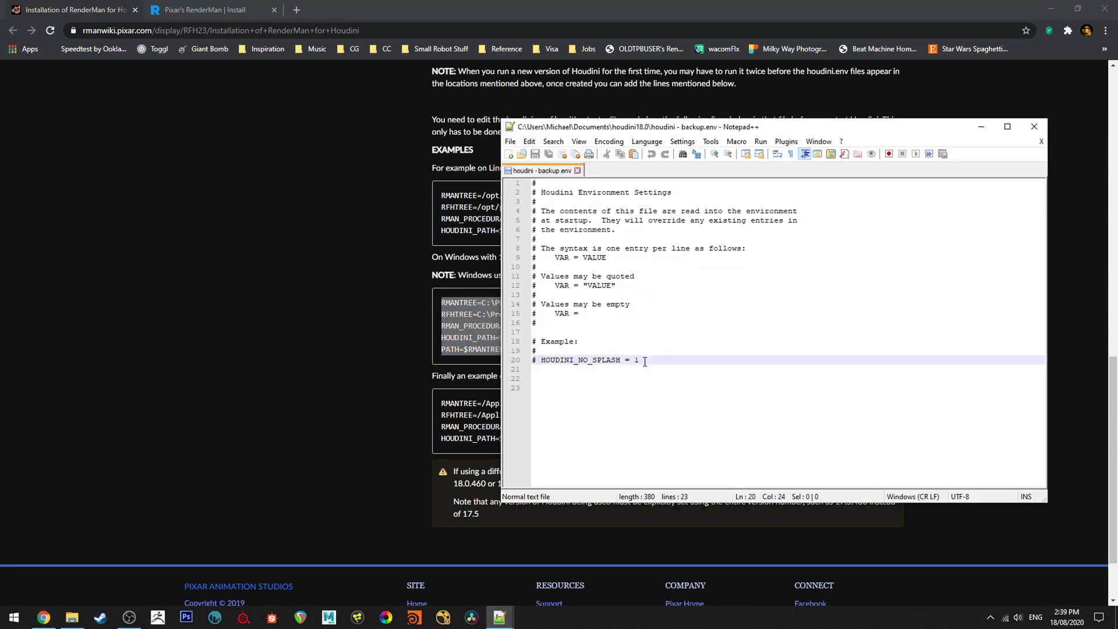
{"action": "key", "text": "Return"}
{"action": "key", "text": "Return"}
{"action": "key", "text": "ctrl+v"}
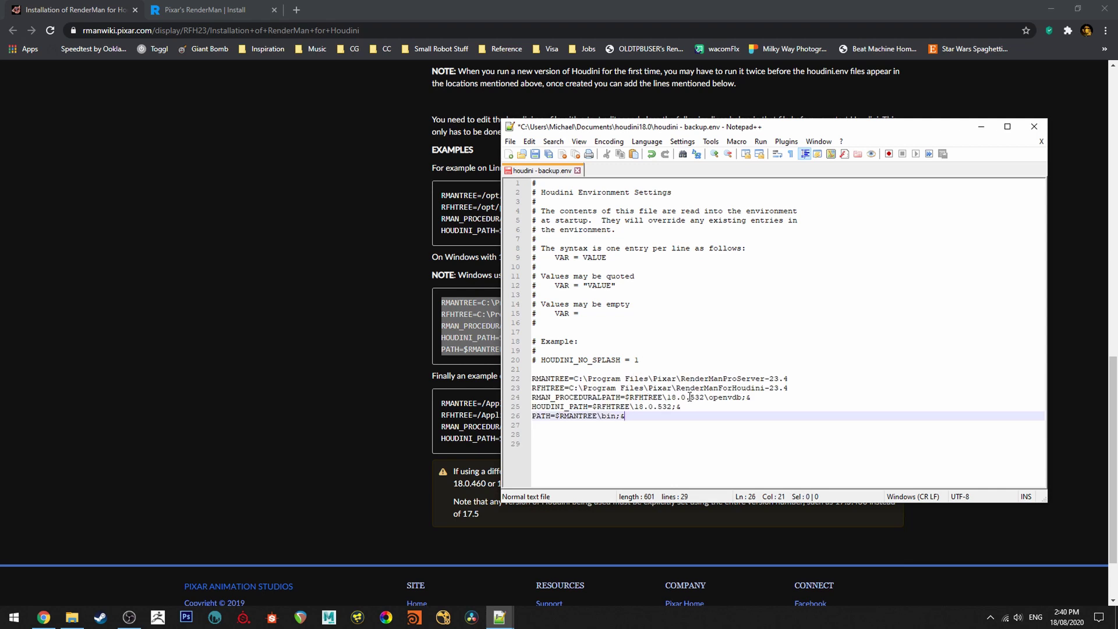
Change the Houdini version 532 to 460 on lines 24 and 25.
{"action": "left_click", "coordinate": [702, 398]}
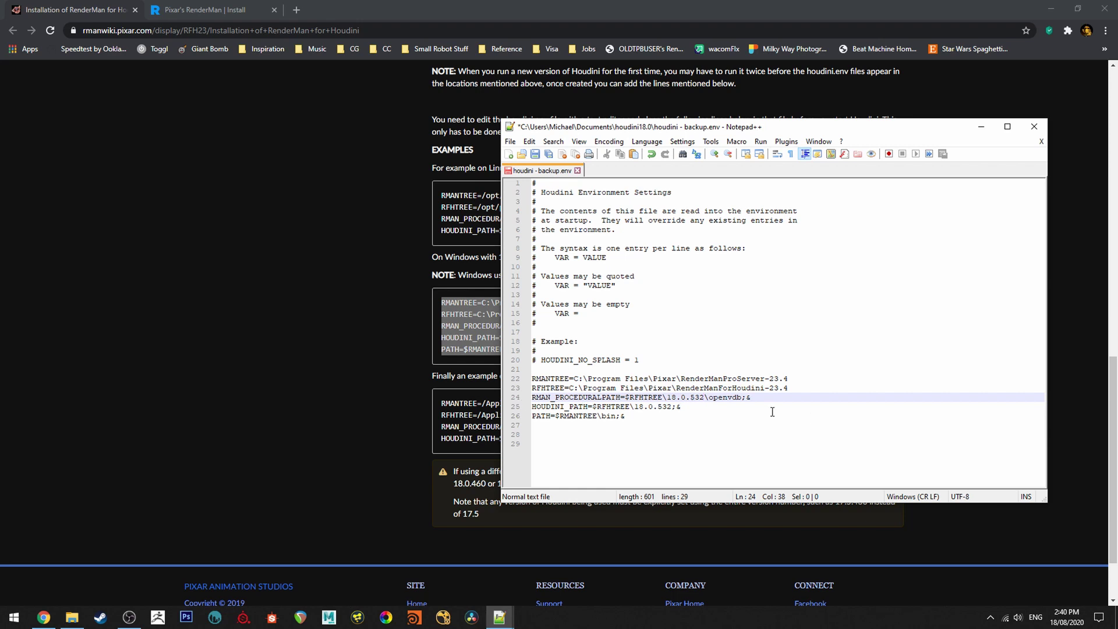
{"action": "key", "text": "BackSpace"}
{"action": "key", "text": "BackSpace"}
{"action": "key", "text": "BackSpace"}
{"action": "type", "text": "460"}
{"action": "left_click_drag", "start_coordinate": [672, 407], "coordinate": [657, 408]}
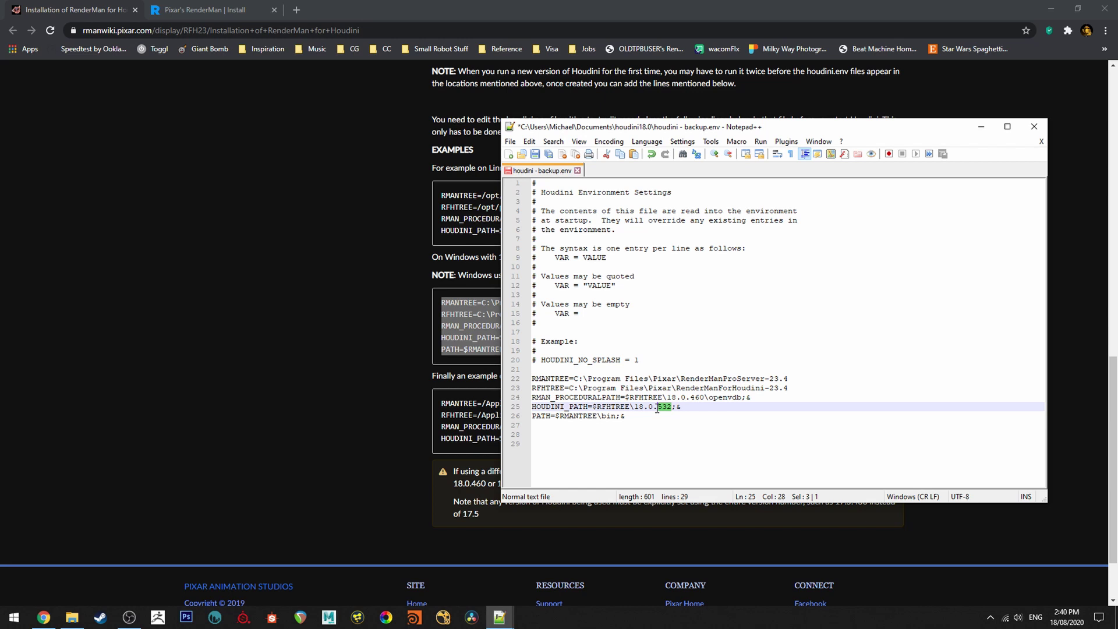
{"action": "type", "text": "460"}
{"action": "mouse_move", "coordinate": [515, 620]}
{"action": "left_click", "coordinate": [450, 578]}
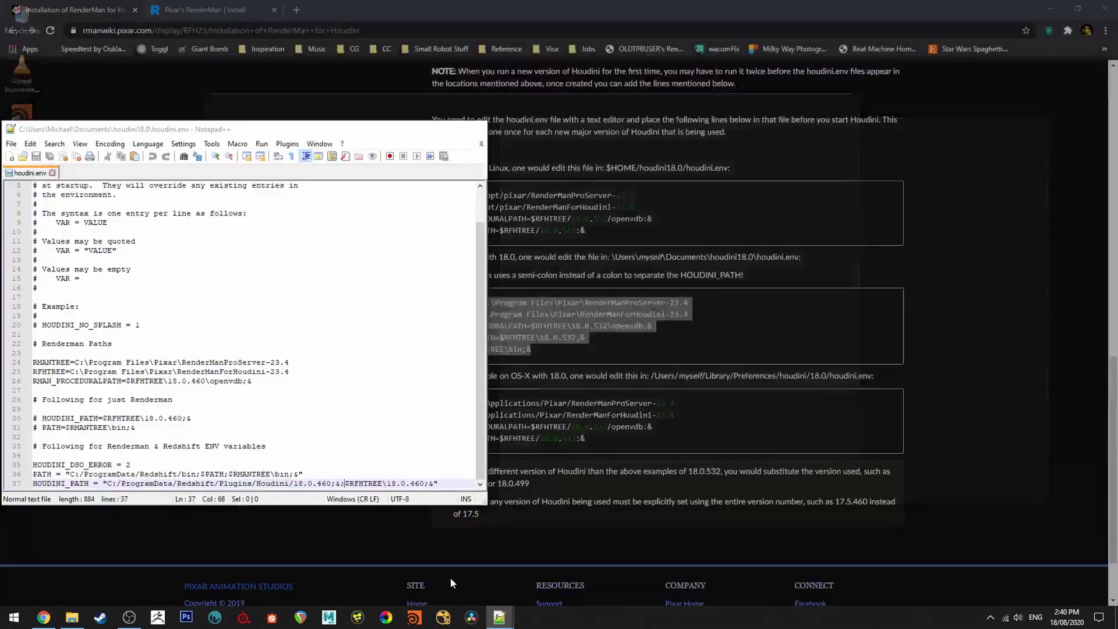
{"action": "left_click_drag", "start_coordinate": [294, 129], "coordinate": [628, 80]}
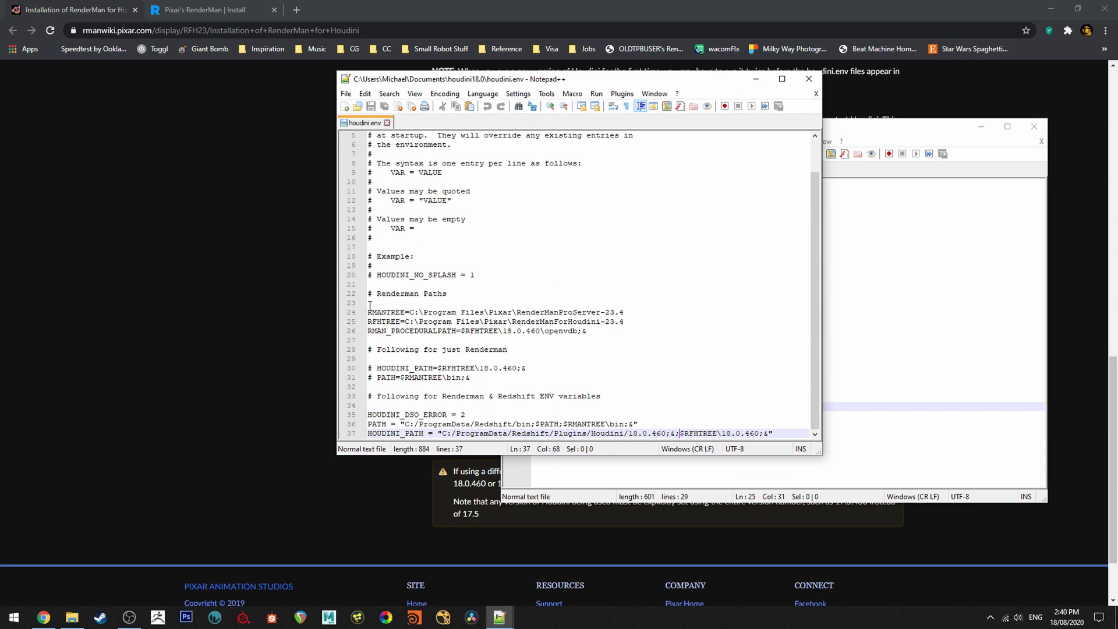
{"action": "left_click_drag", "start_coordinate": [369, 312], "coordinate": [586, 331]}
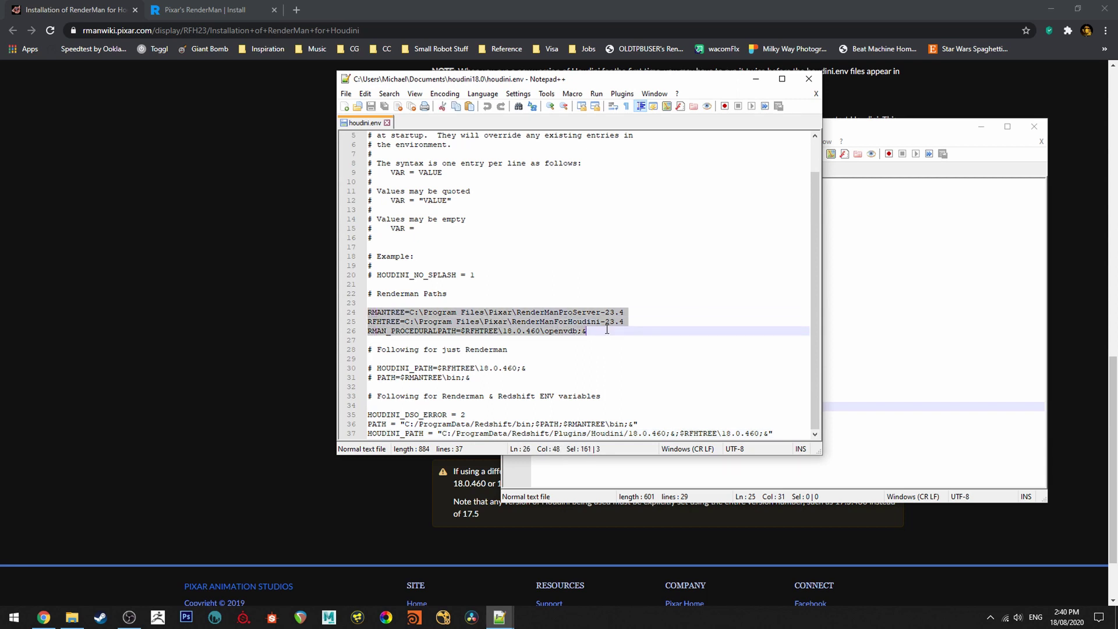
{"action": "left_click", "coordinate": [469, 331]}
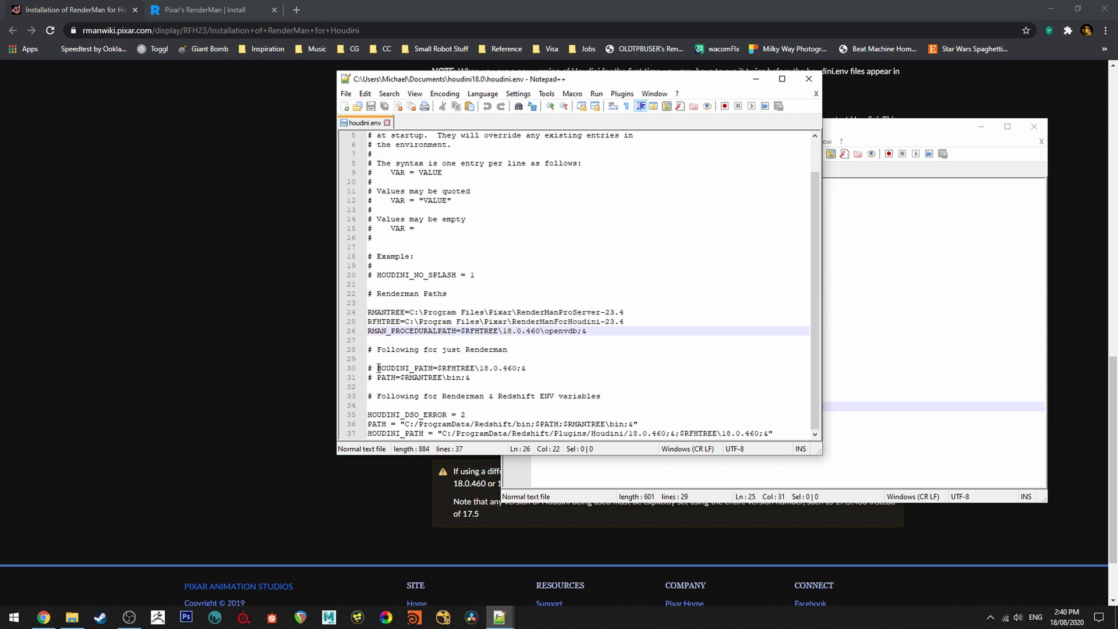
{"action": "left_click_drag", "start_coordinate": [379, 368], "coordinate": [489, 378]}
{"action": "left_click", "coordinate": [470, 377]}
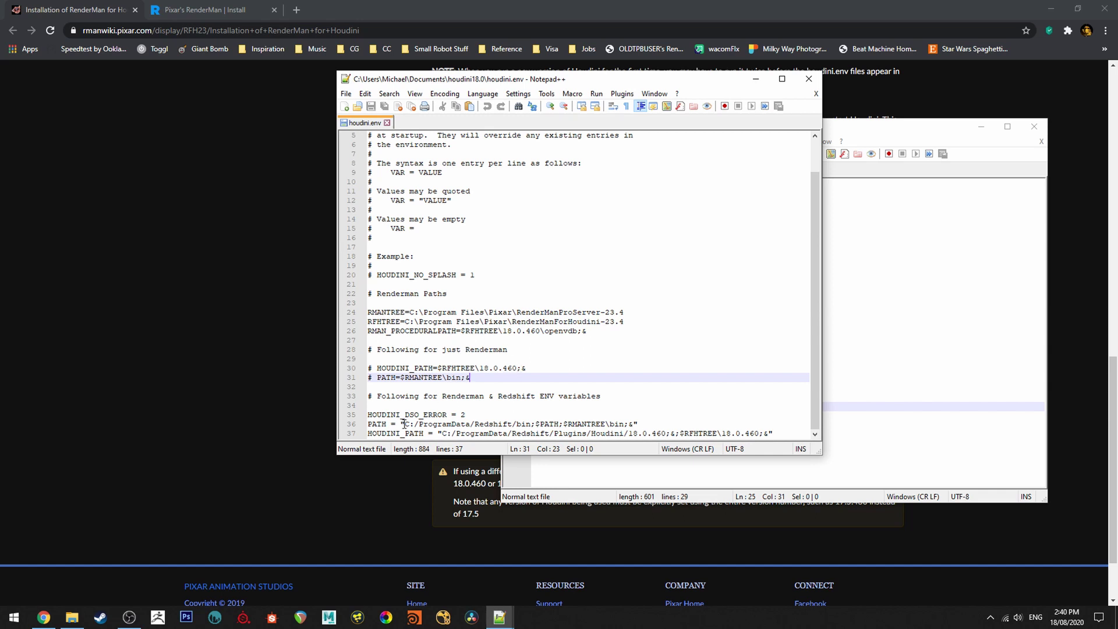
{"action": "left_click_drag", "start_coordinate": [404, 424], "coordinate": [564, 423]}
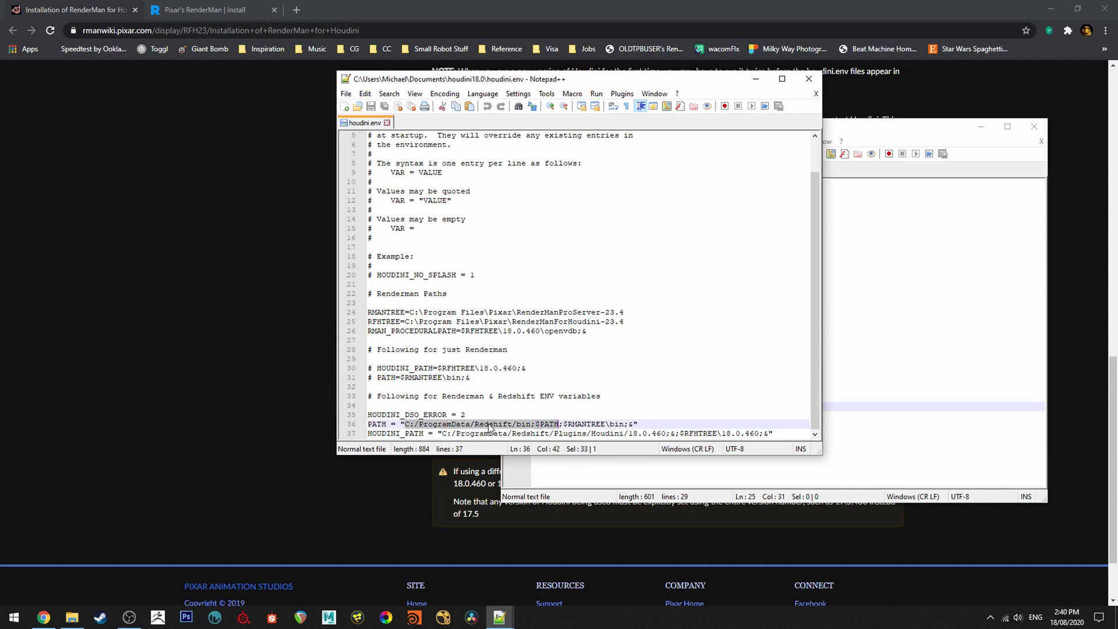
{"action": "left_click", "coordinate": [562, 424]}
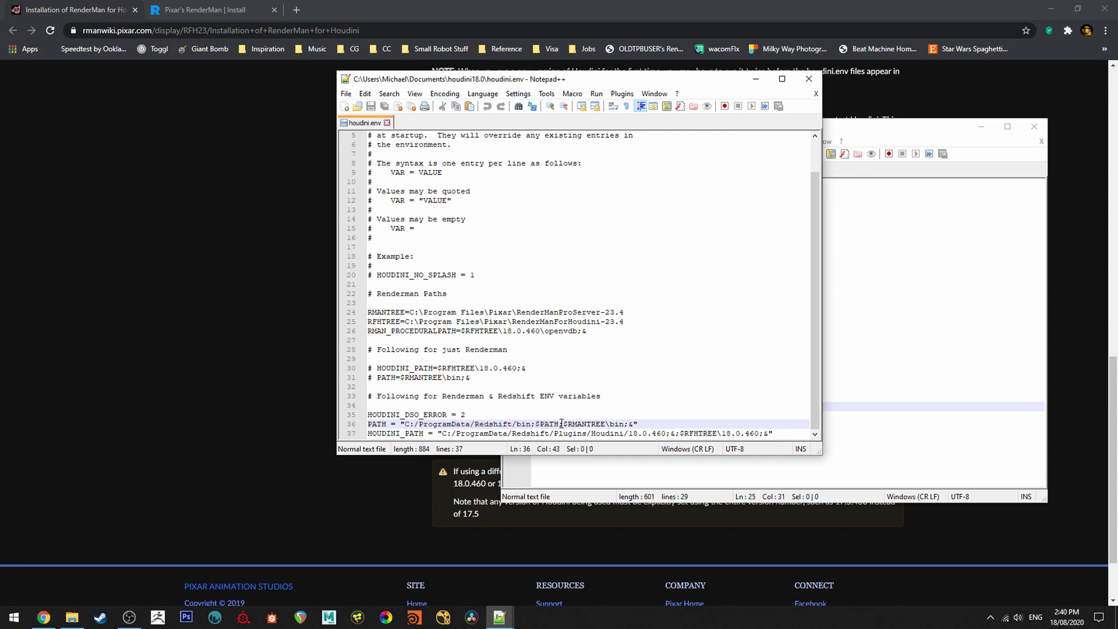
{"action": "left_click_drag", "start_coordinate": [563, 424], "coordinate": [627, 423]}
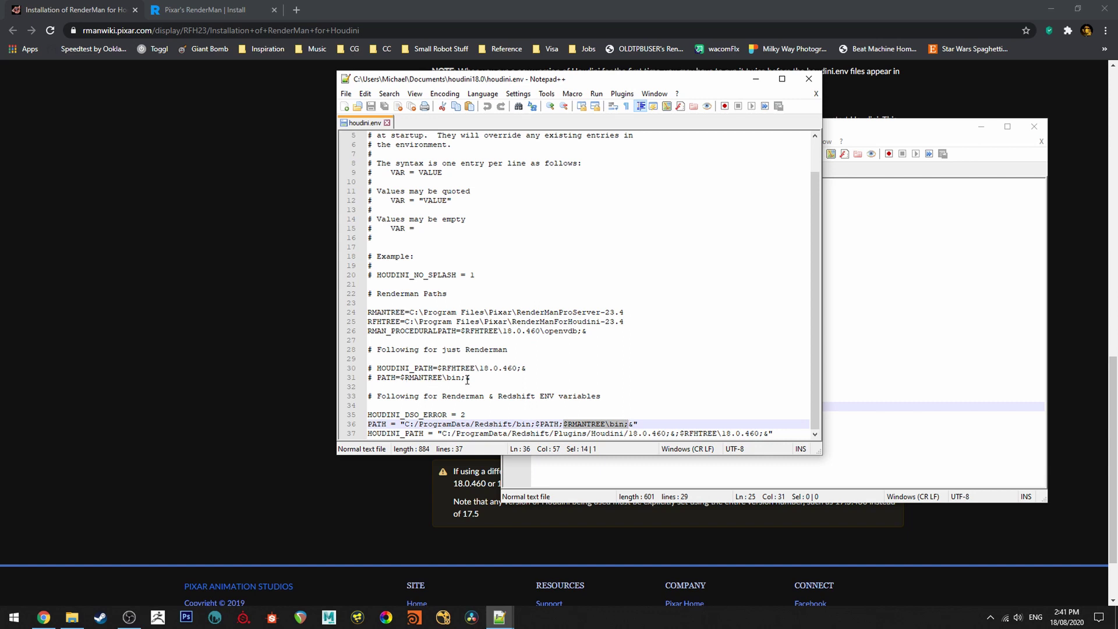
{"action": "left_click", "coordinate": [633, 424]}
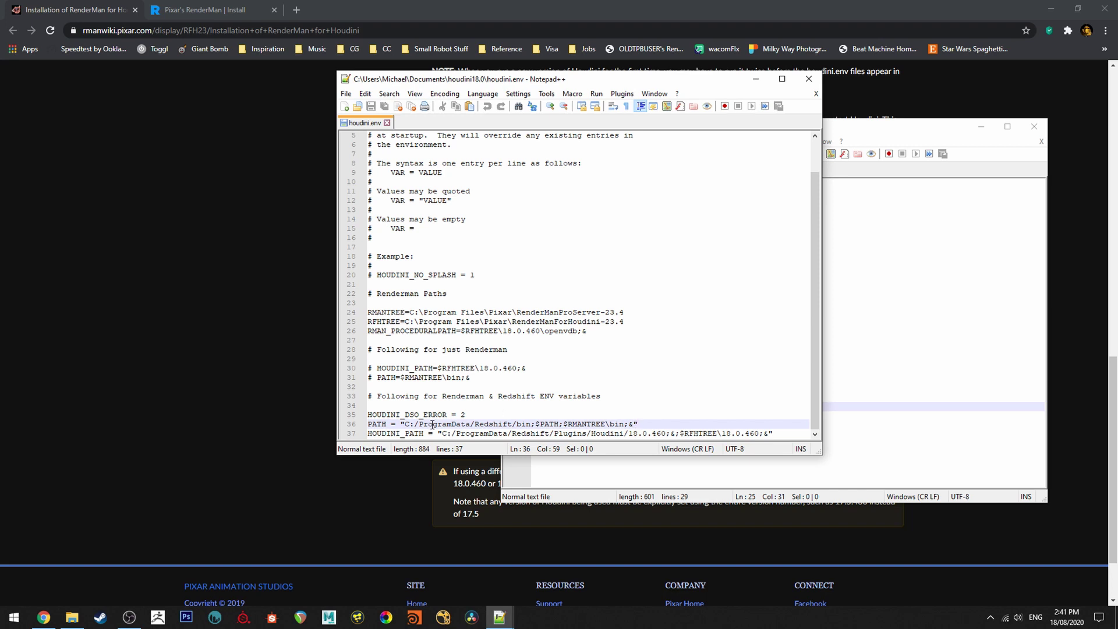
{"action": "left_click", "coordinate": [406, 425]}
{"action": "left_click", "coordinate": [503, 433]}
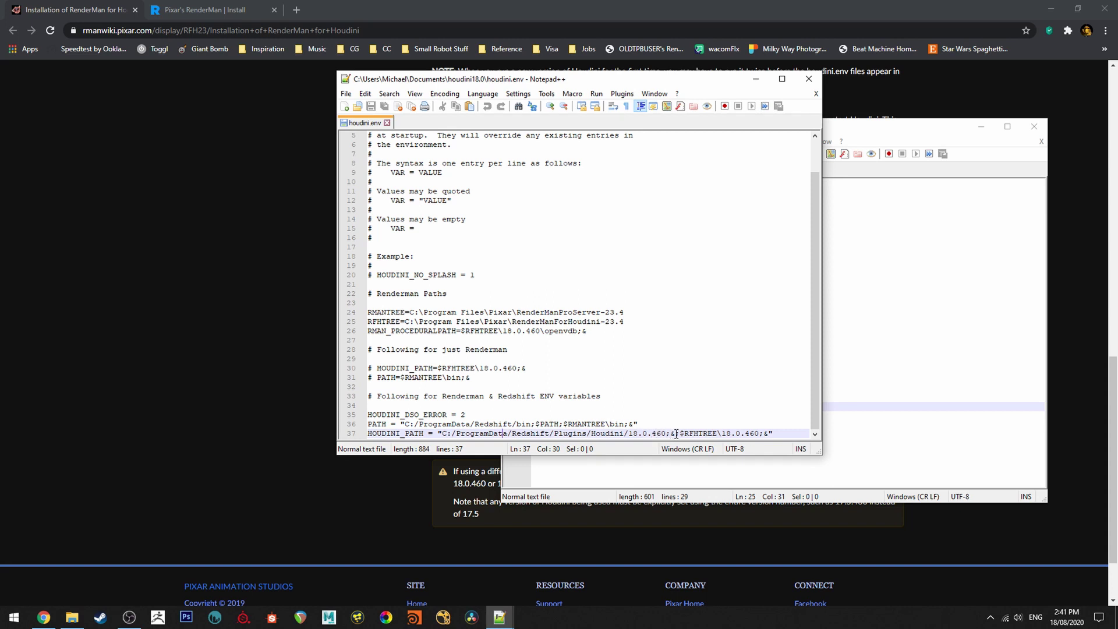
{"action": "left_click_drag", "start_coordinate": [675, 434], "coordinate": [767, 437]}
{"action": "left_click", "coordinate": [767, 436]}
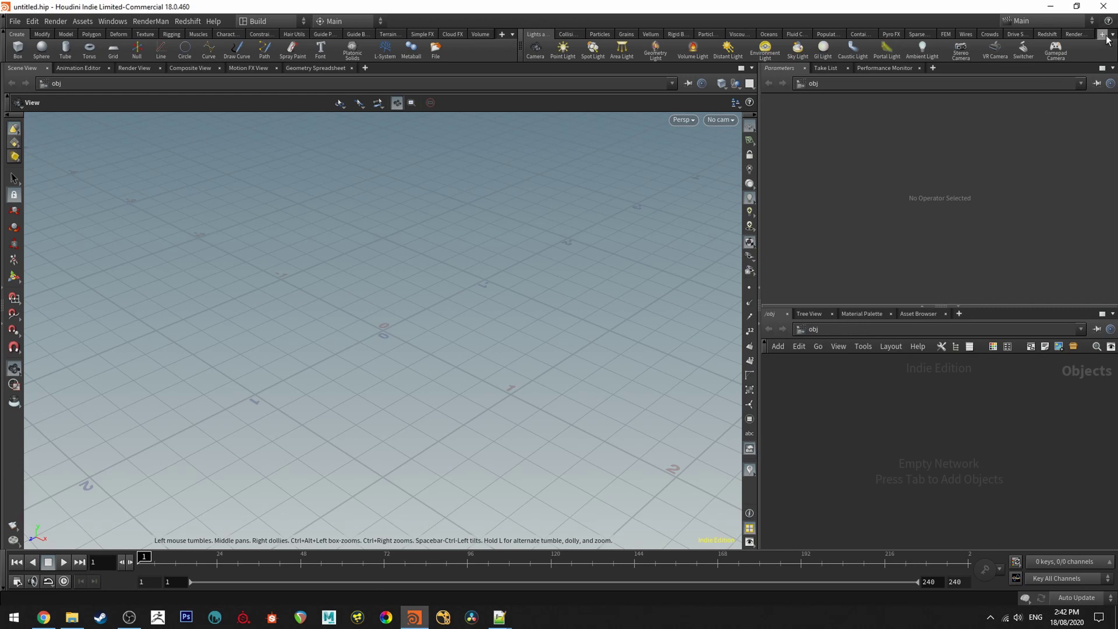
Check that RenderMan 23 is enabled in the shelf list, then close the menus.
{"action": "left_click", "coordinate": [1102, 35]}
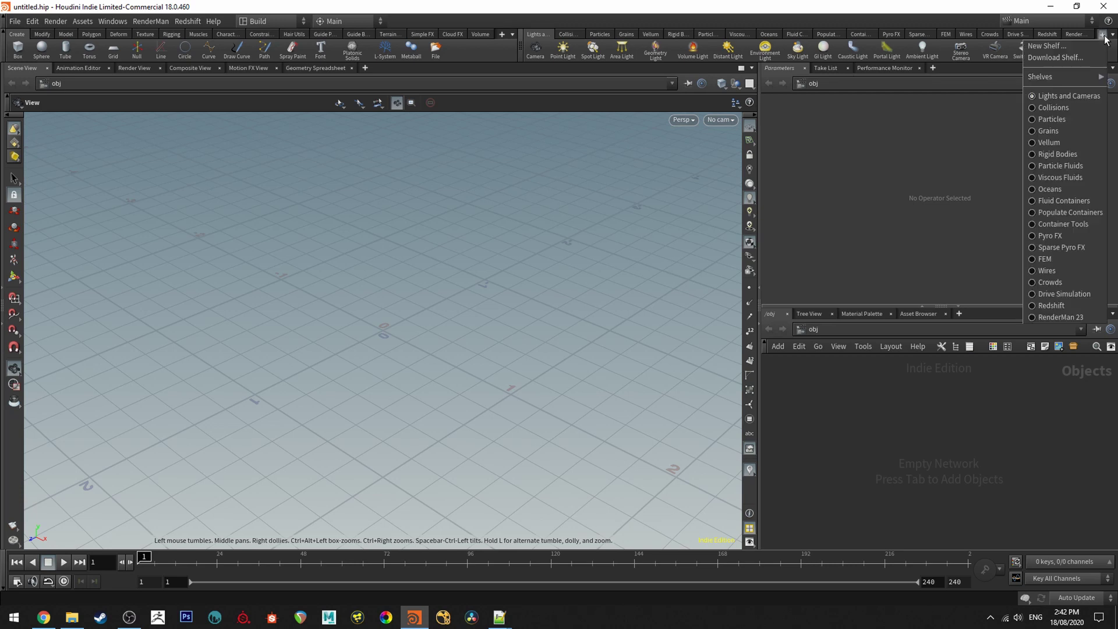
{"action": "mouse_move", "coordinate": [1048, 77]}
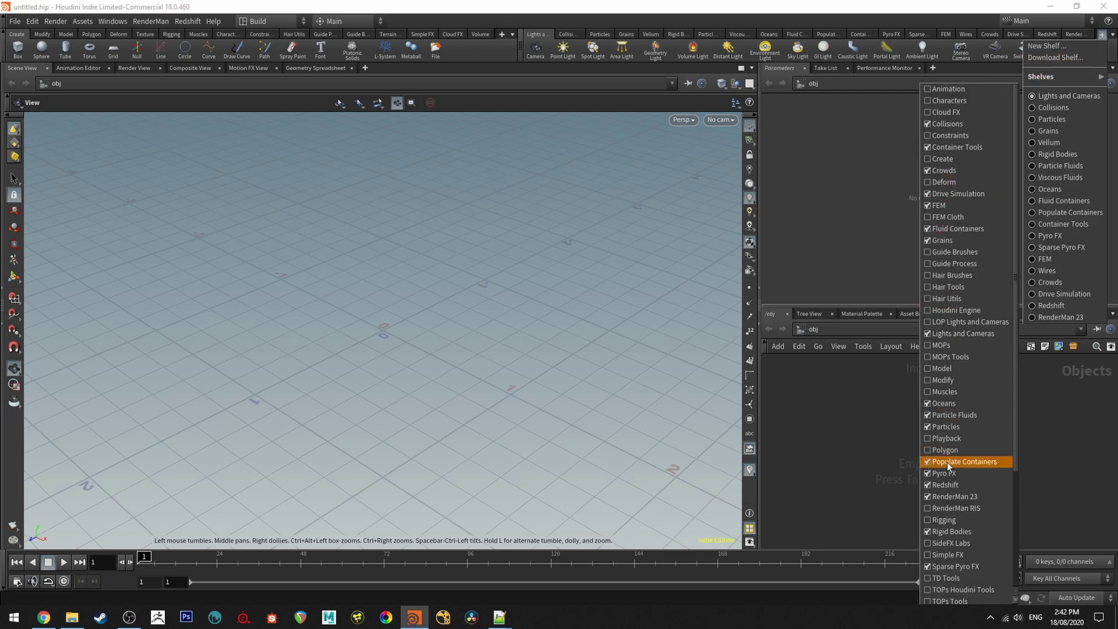
{"action": "scroll", "coordinate": [958, 527], "scroll_direction": "down", "scroll_amount": 1}
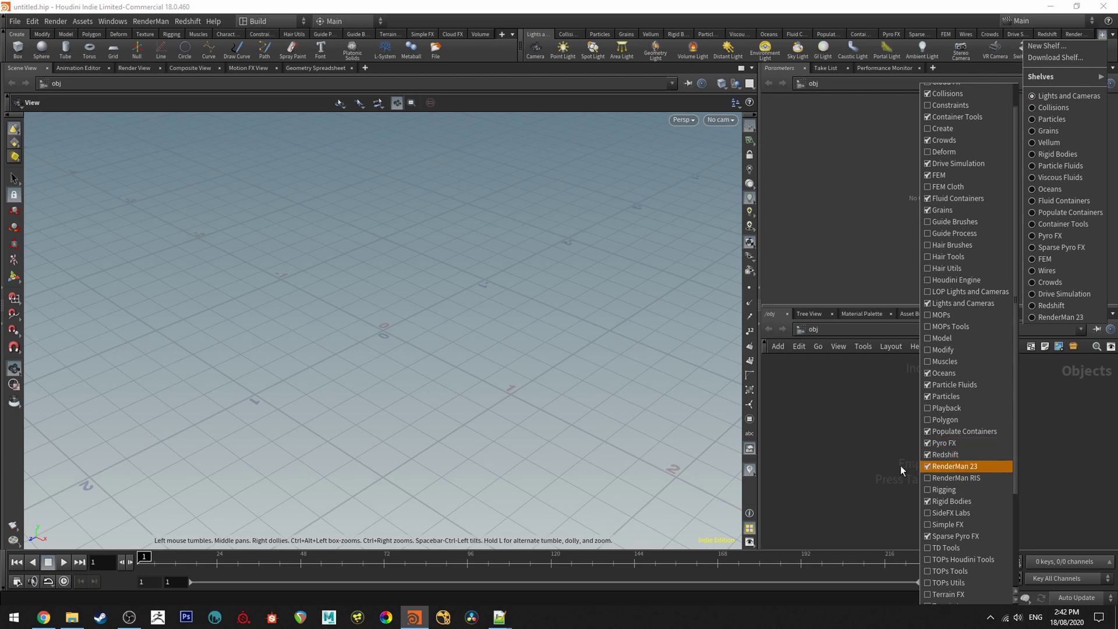
{"action": "key", "text": "Up"}
{"action": "key", "text": "Up"}
{"action": "left_click", "coordinate": [833, 396]}
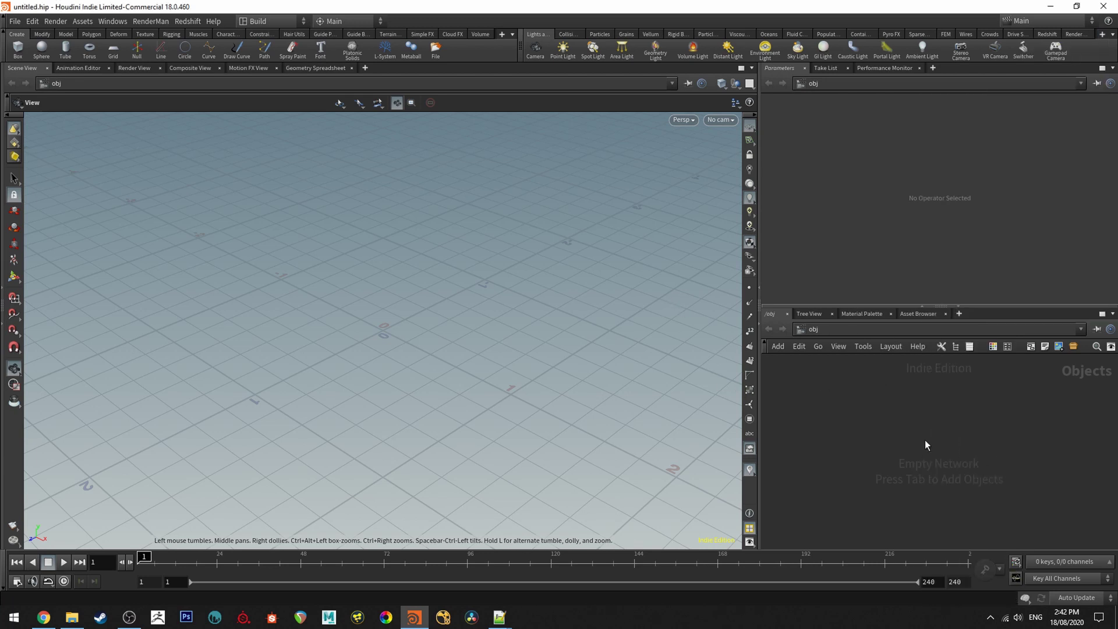
Switch to the RenderMan render shelf and place a box at the origin.
{"action": "left_click", "coordinate": [1081, 36]}
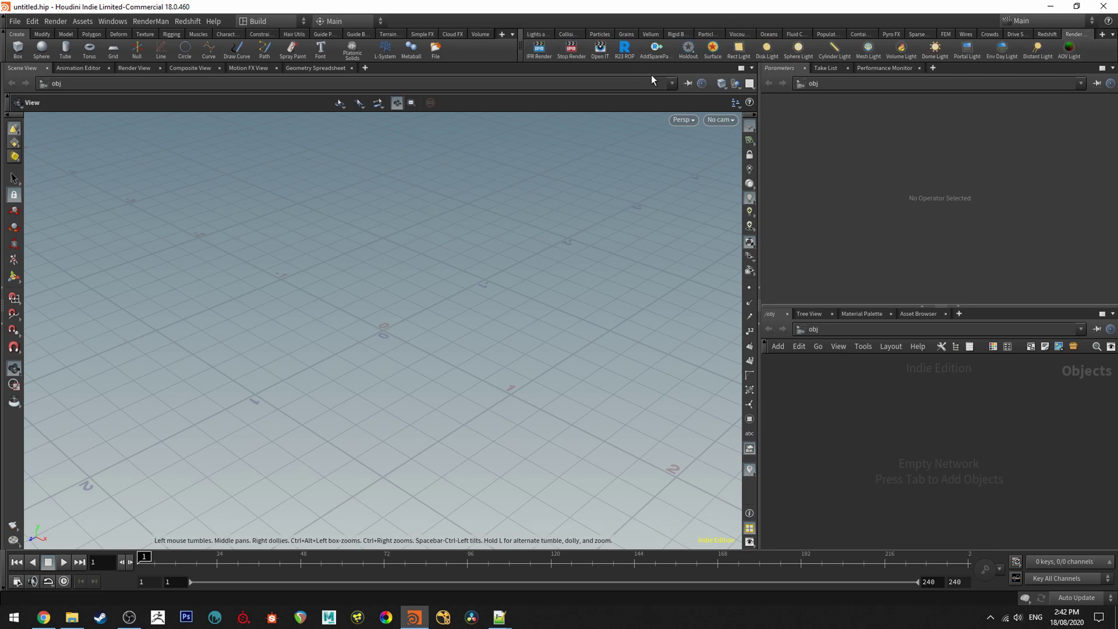
{"action": "key", "text": "Tab"}
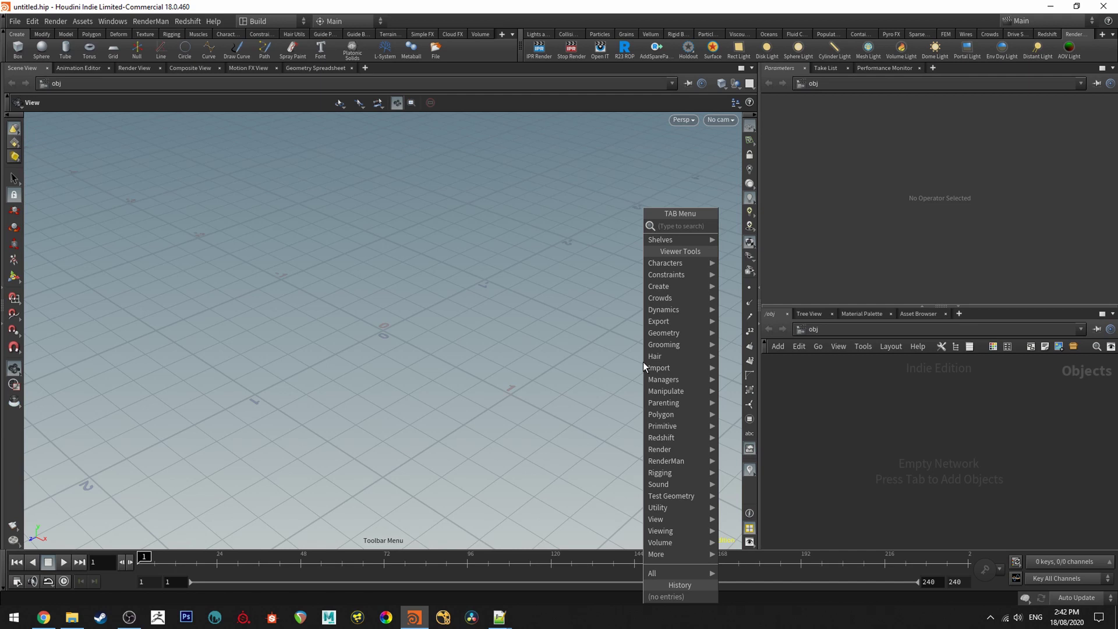
{"action": "type", "text": "box"}
{"action": "key", "text": "Return"}
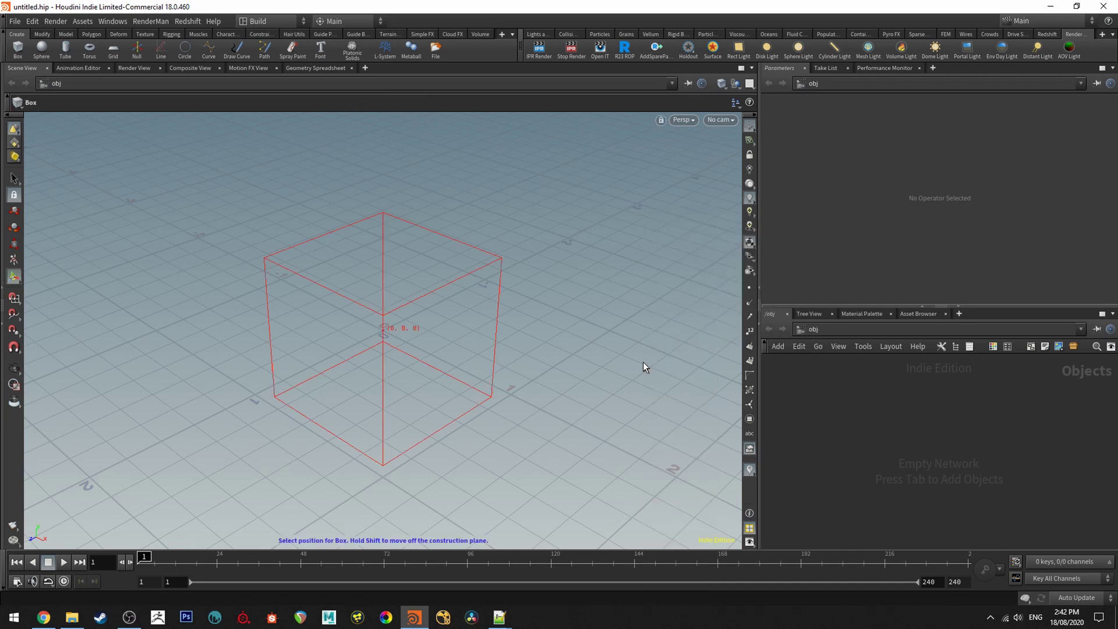
{"action": "key", "text": "Return"}
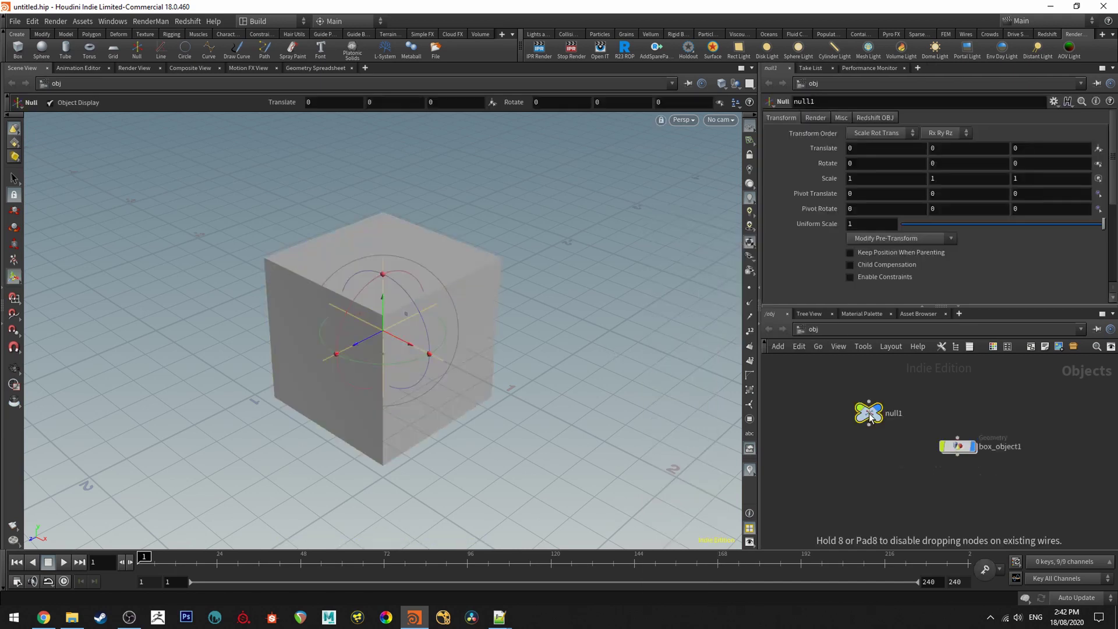
Add a RenderMan rect light at the origin, tidy the network, and create an R23 render node.
{"action": "left_click", "coordinate": [740, 50]}
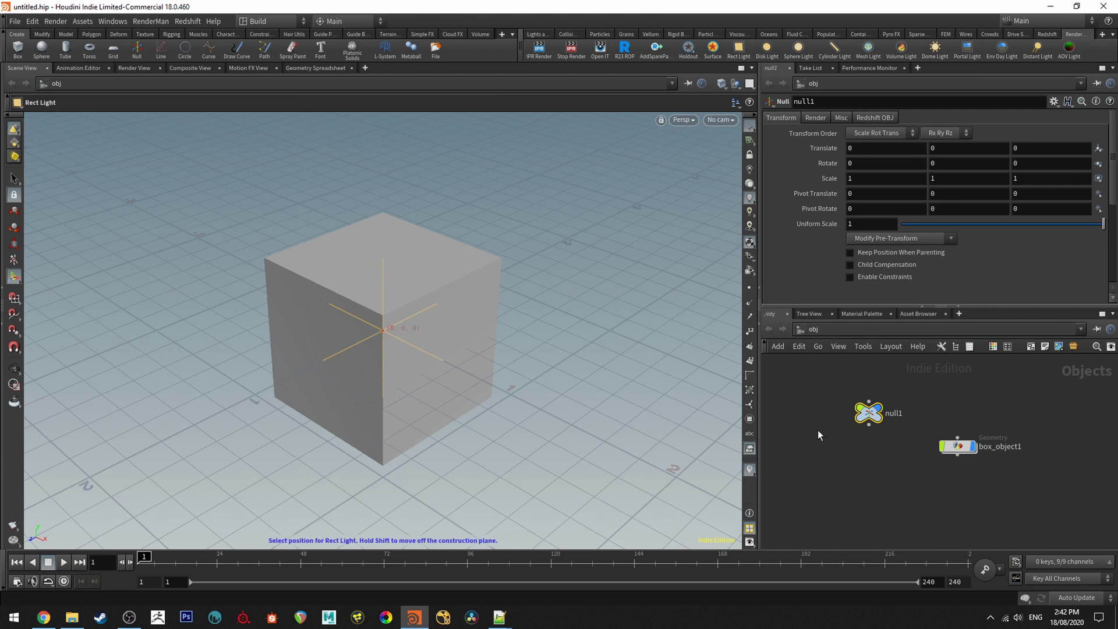
{"action": "key", "text": "i"}
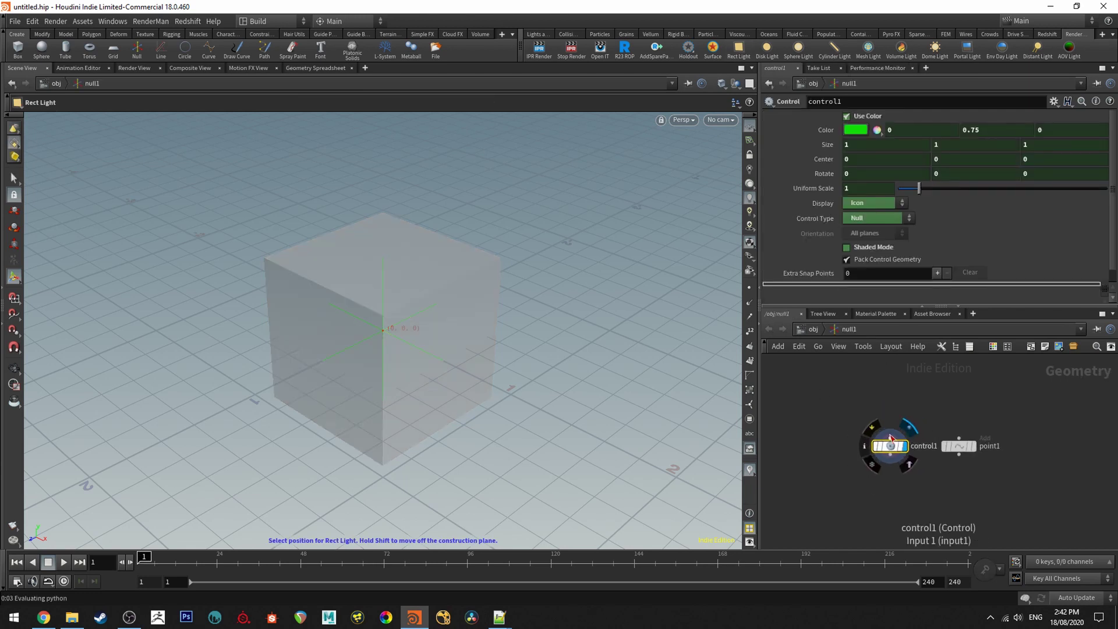
{"action": "key", "text": "Return"}
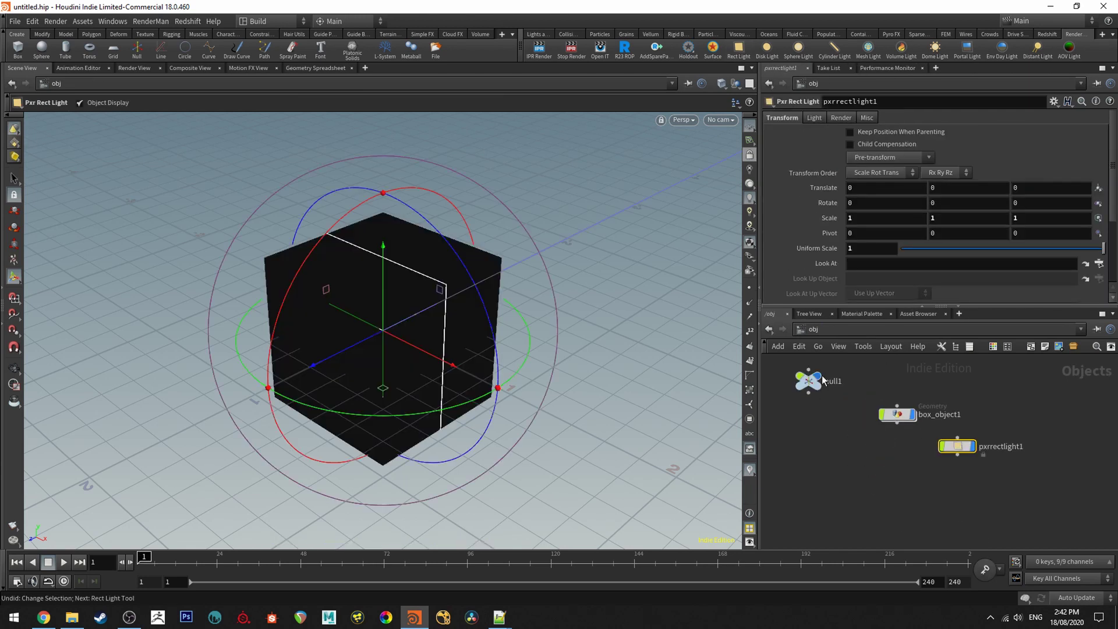
{"action": "left_click_drag", "start_coordinate": [897, 418], "coordinate": [810, 429]}
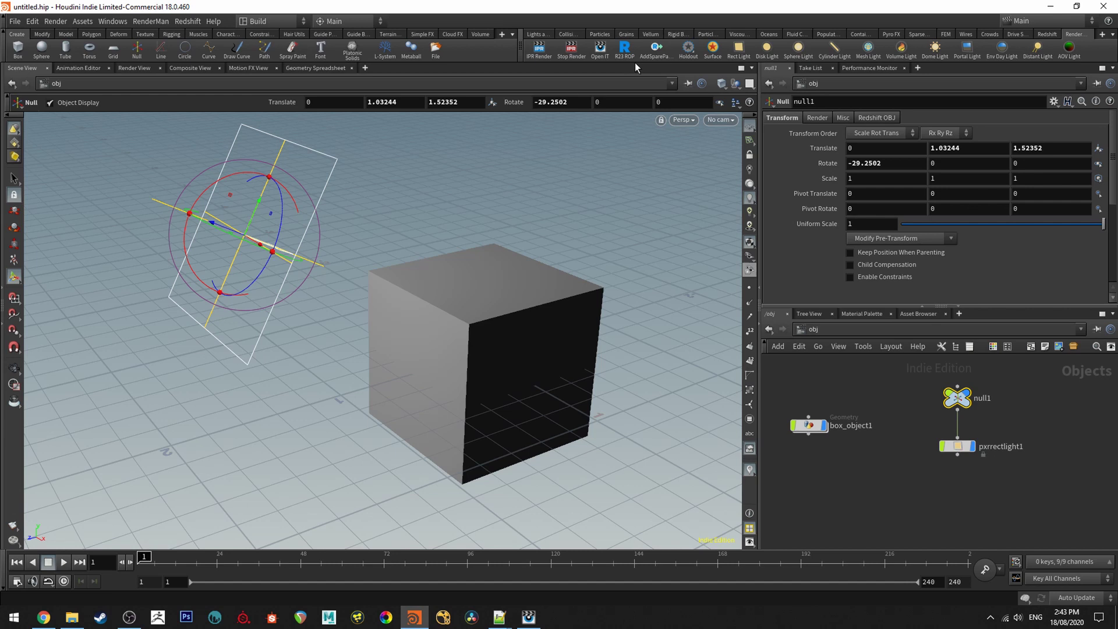
{"action": "left_click", "coordinate": [626, 49]}
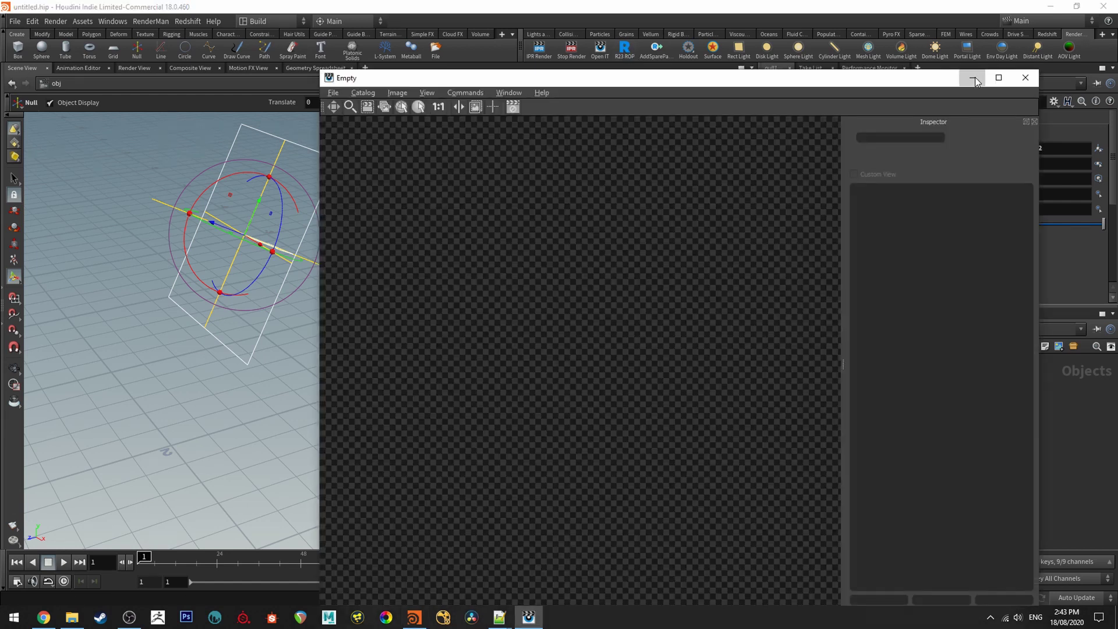
Render the test cube through cam1, view it, then close the render window and discard the session.
{"action": "left_click", "coordinate": [460, 13]}
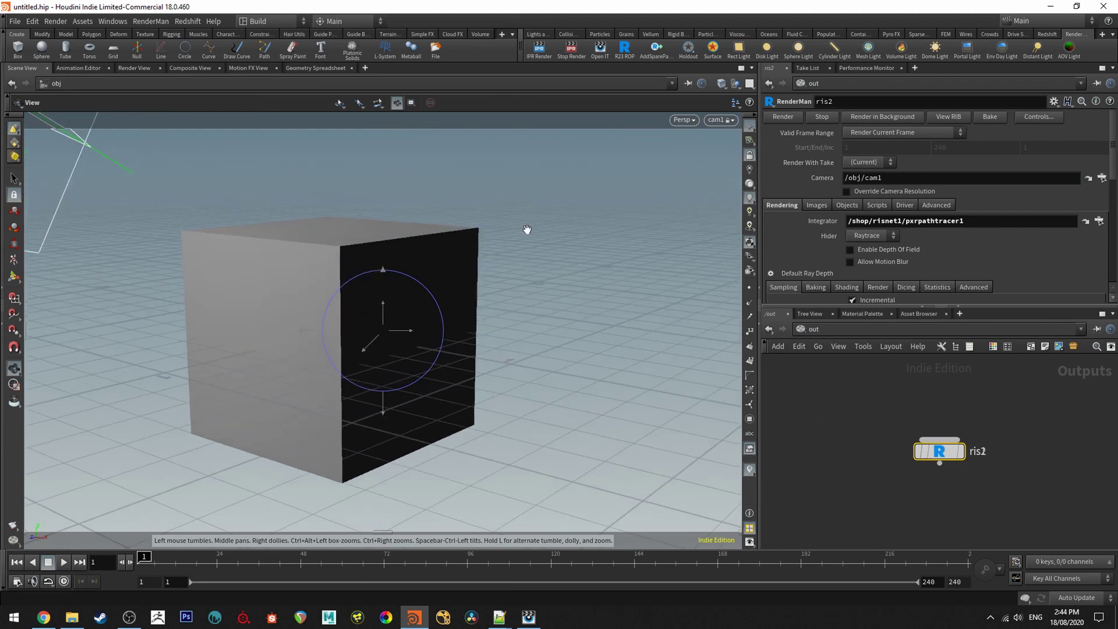
{"action": "right_click_drag", "start_coordinate": [527, 229], "coordinate": [512, 250]}
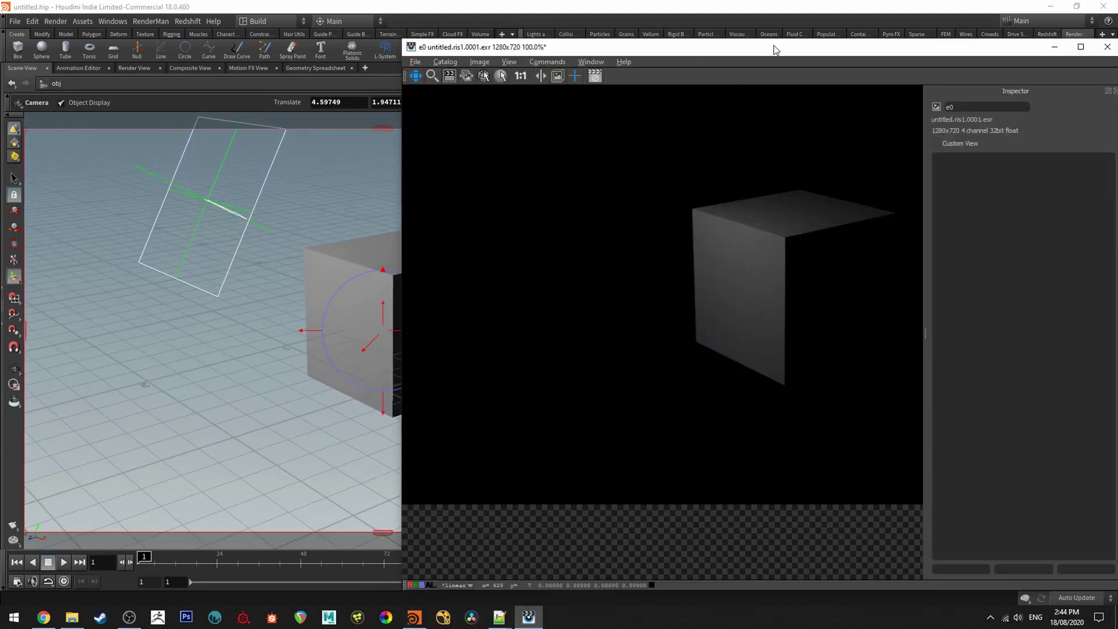
{"action": "left_click_drag", "start_coordinate": [775, 50], "coordinate": [542, 34]}
{"action": "left_click", "coordinate": [874, 30]}
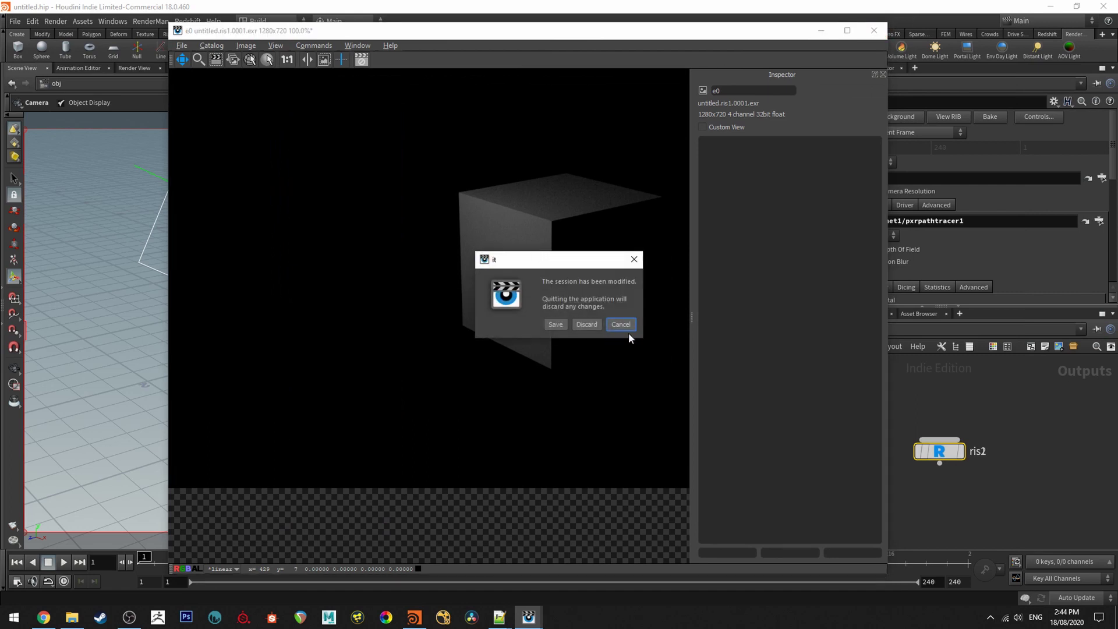
{"action": "left_click", "coordinate": [586, 325]}
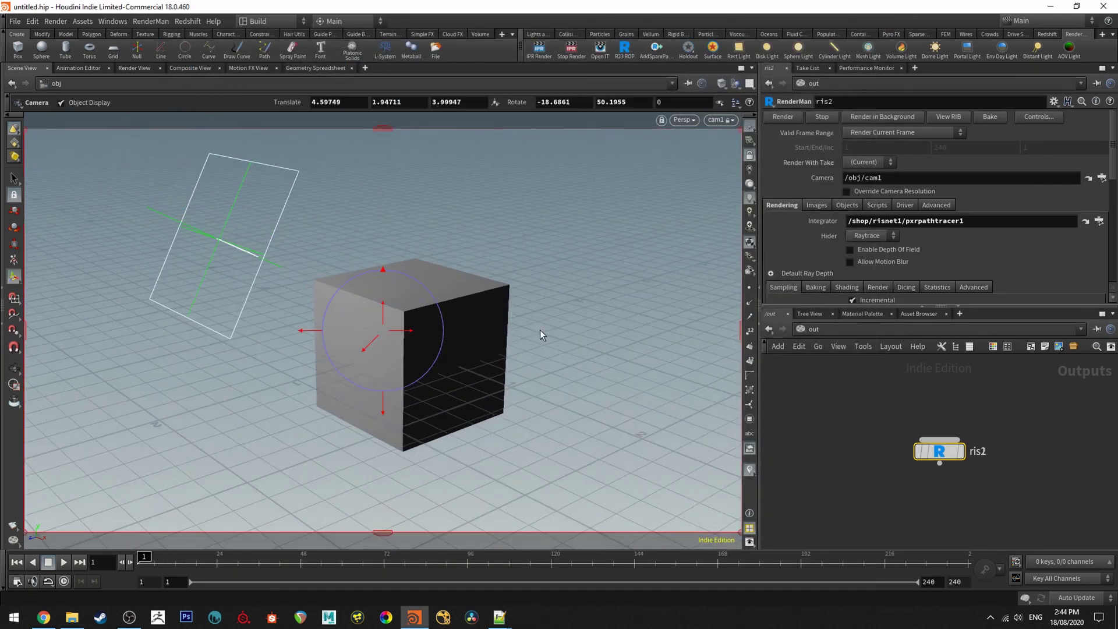